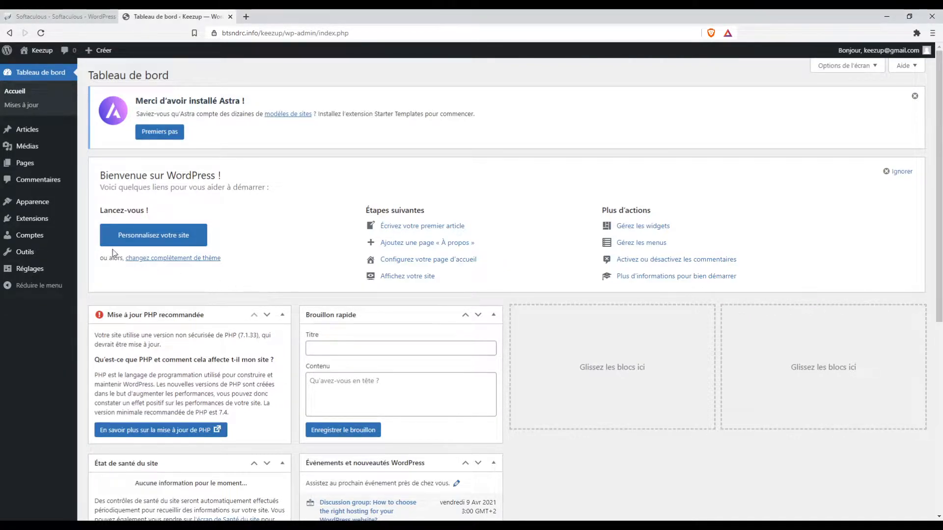
Step: Open the installed themes page and launch the customizer for the active Astra theme
mouse_move(49, 202)
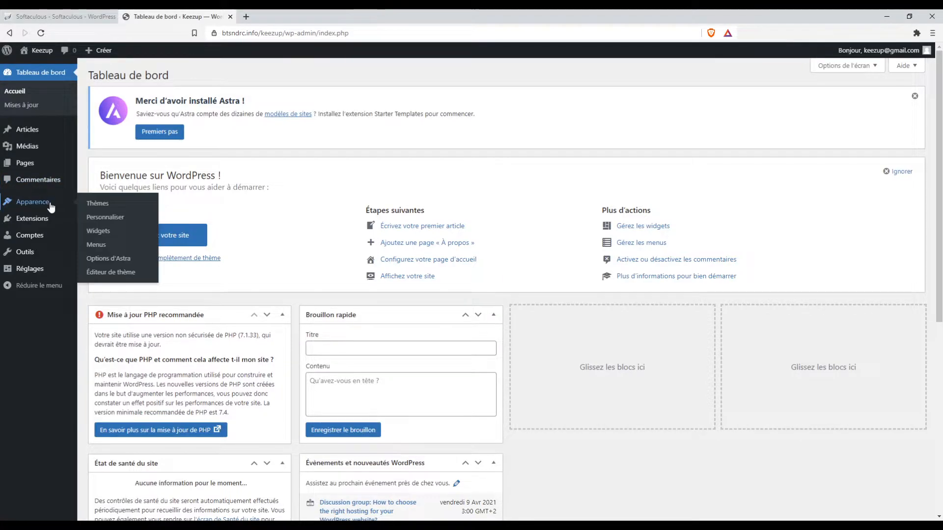
left_click(113, 206)
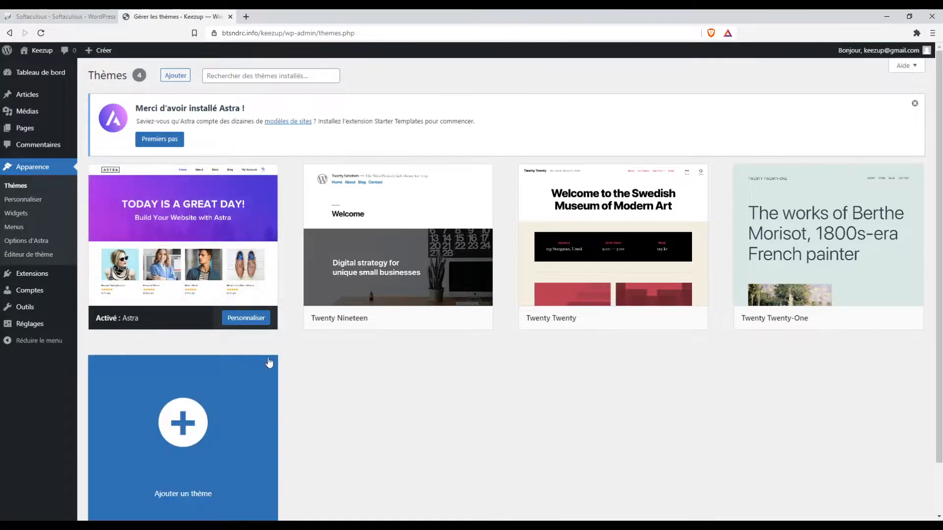
left_click(250, 322)
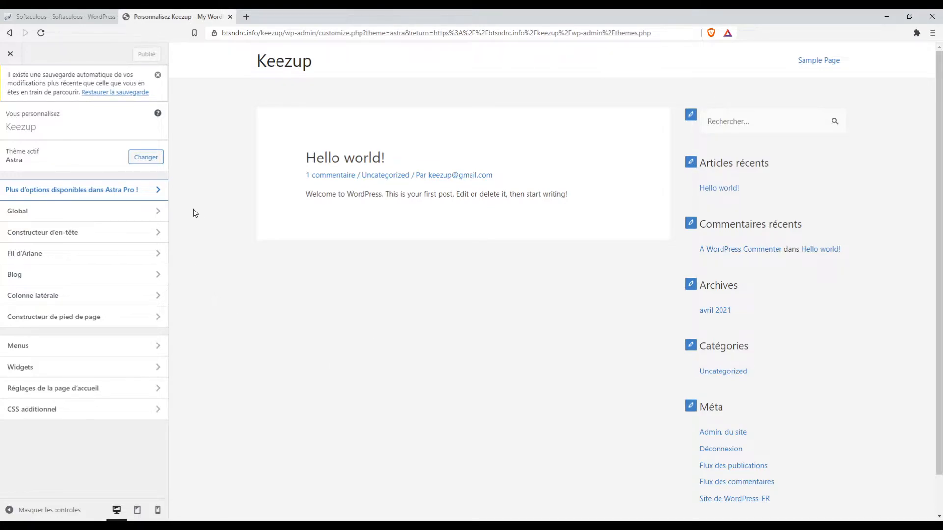
Step: In the global base typography settings, set the body text weight (Graisse) to Semi-Gras 600
left_click(158, 210)
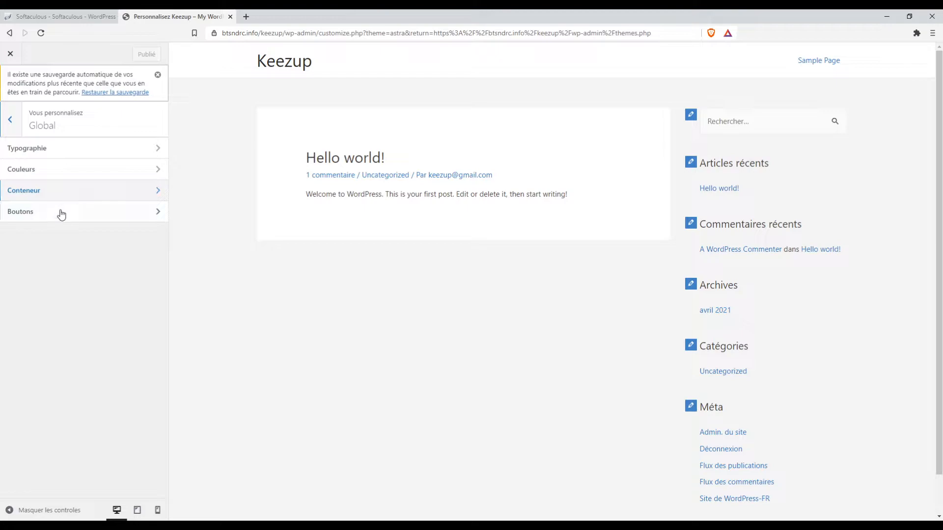
left_click(146, 154)
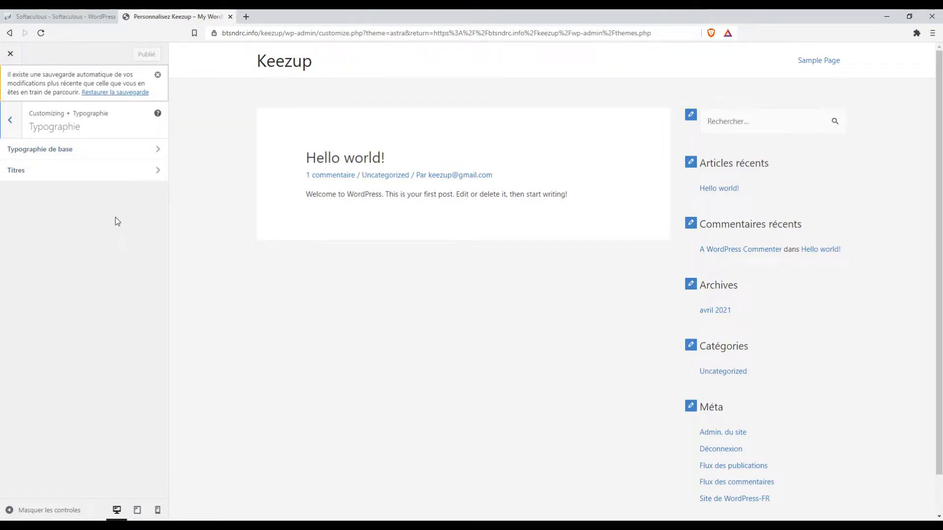
left_click(146, 151)
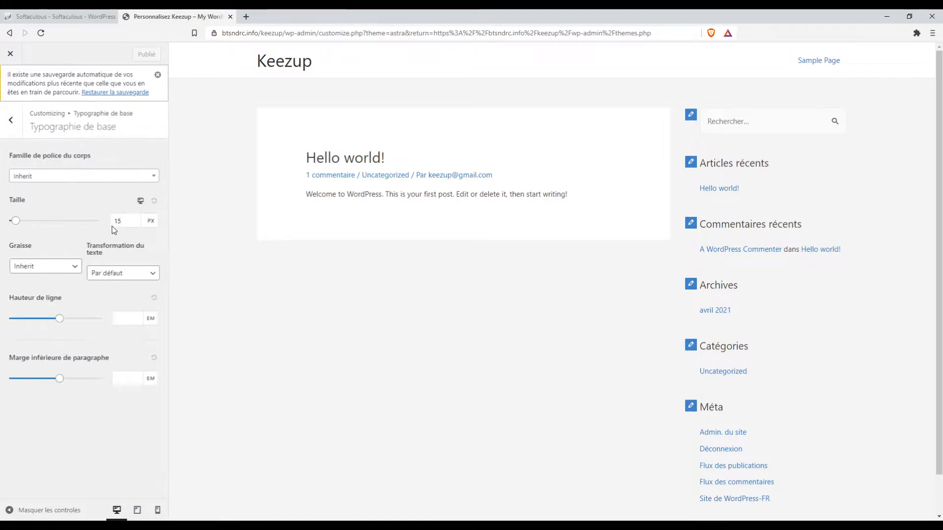
left_click(120, 224)
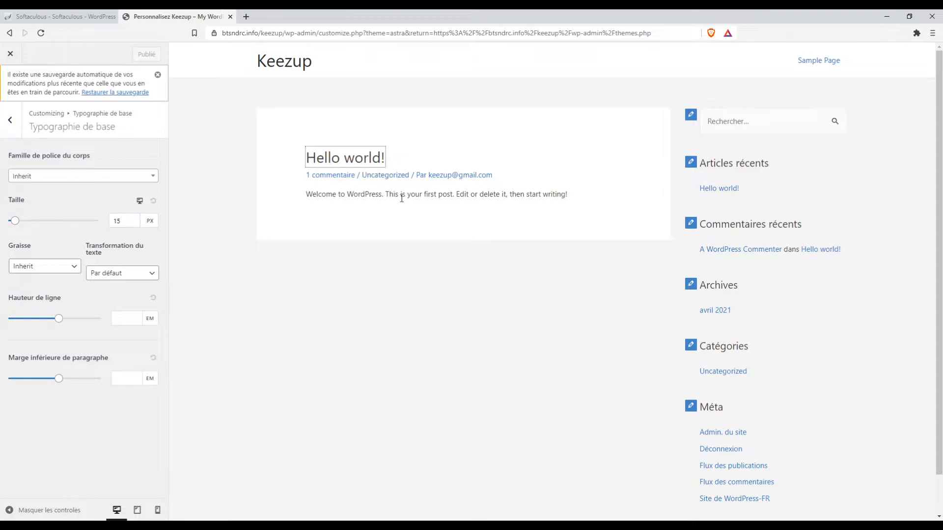
left_click_drag(569, 200, 320, 218)
left_click(66, 270)
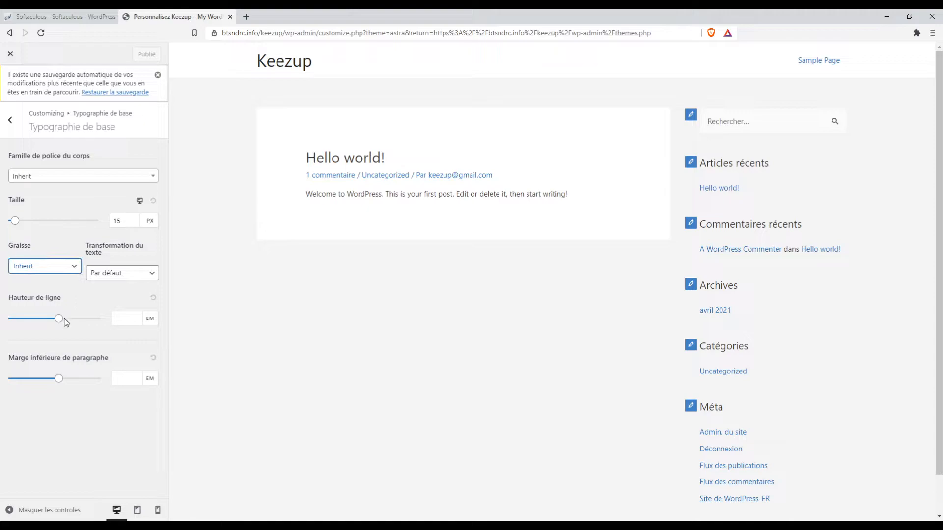
left_click(52, 343)
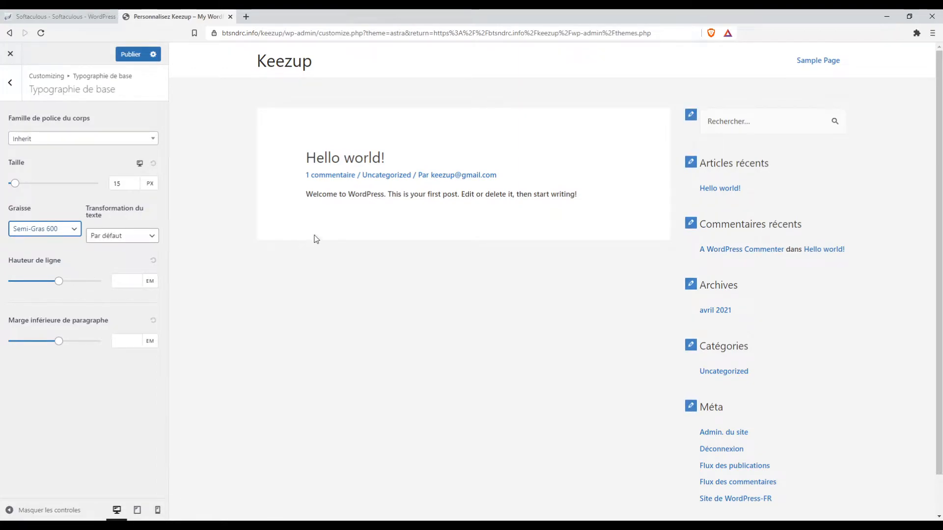
Step: Set the base typography's line height to 3.99 em and the paragraph bottom margin to 3.81 em
left_click_drag(60, 281, 86, 280)
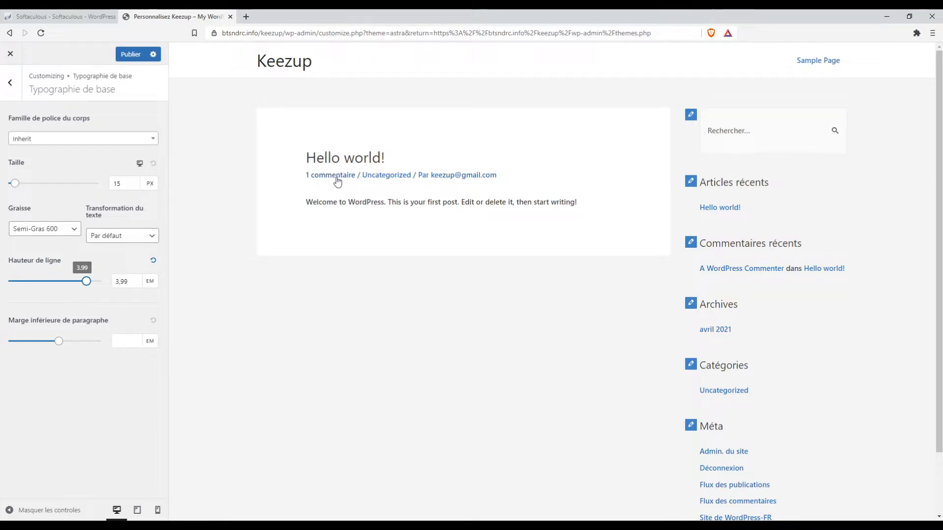
left_click_drag(58, 341, 37, 342)
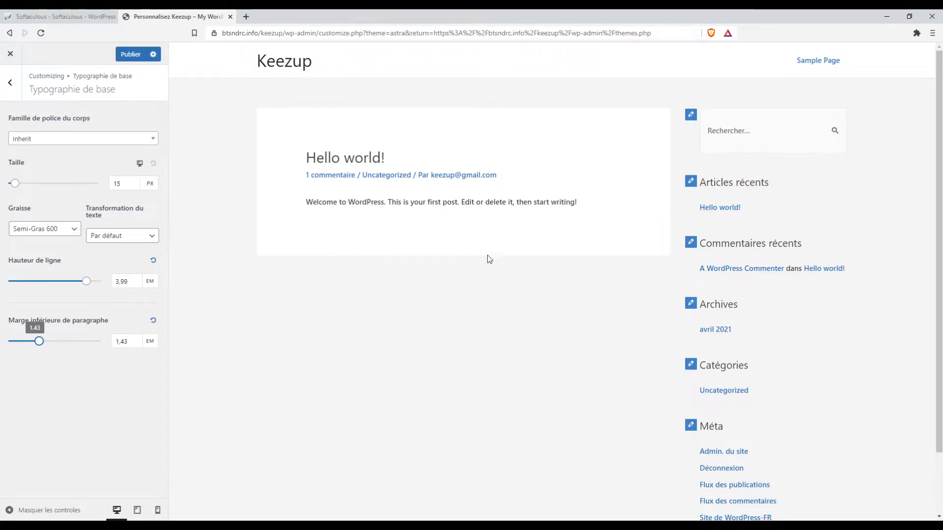
left_click_drag(39, 342, 83, 341)
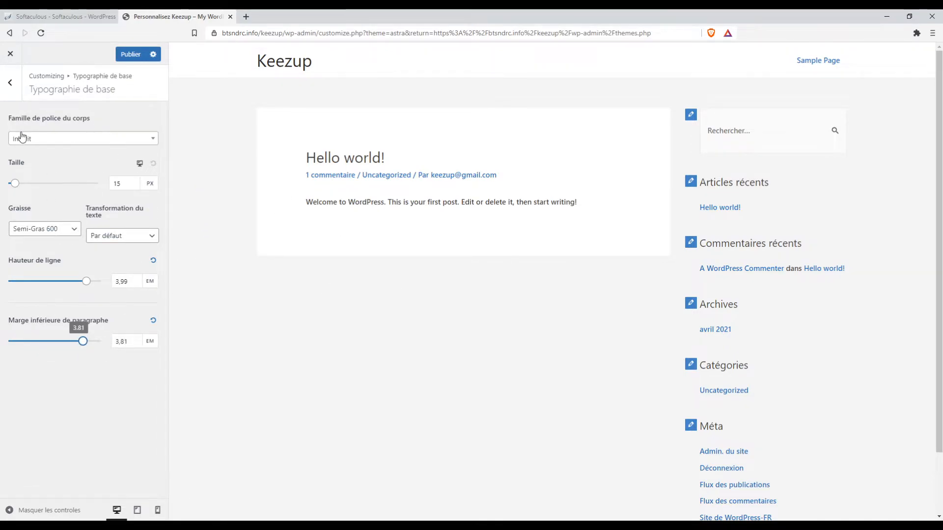
Step: Set the body font family to Anton and return to the Global settings
left_click(134, 143)
scroll(79, 213, "down", 15)
left_click(56, 215)
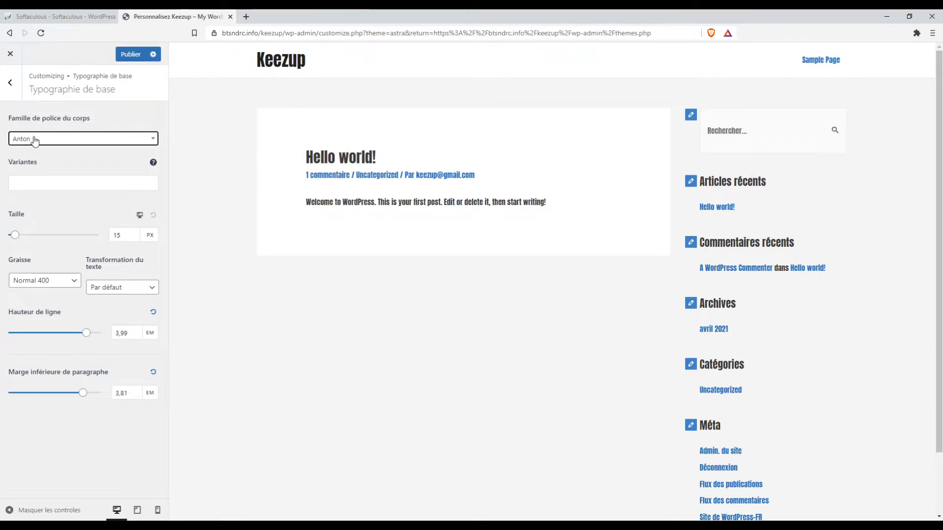
left_click(14, 82)
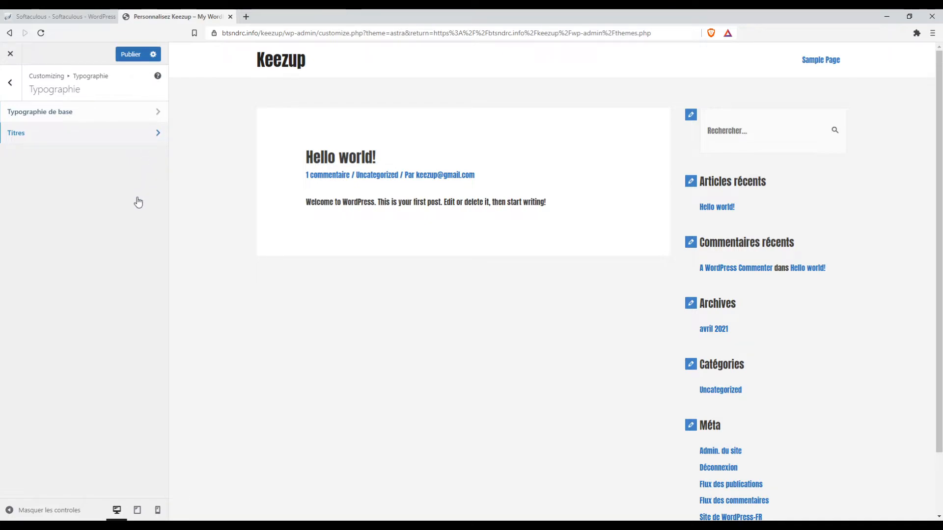
key("Escape")
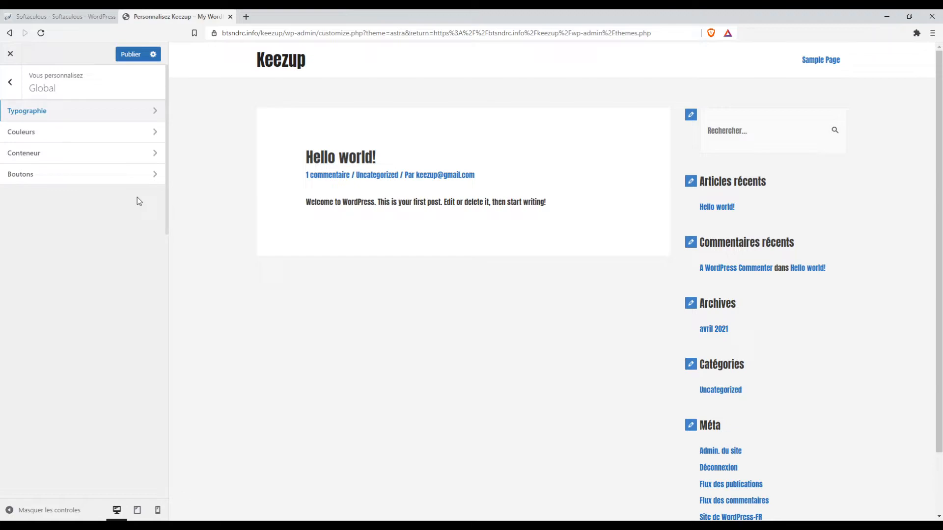
Step: In the global colour settings, change the theme colour to light green #5cff6e and check the page preview
left_click(146, 137)
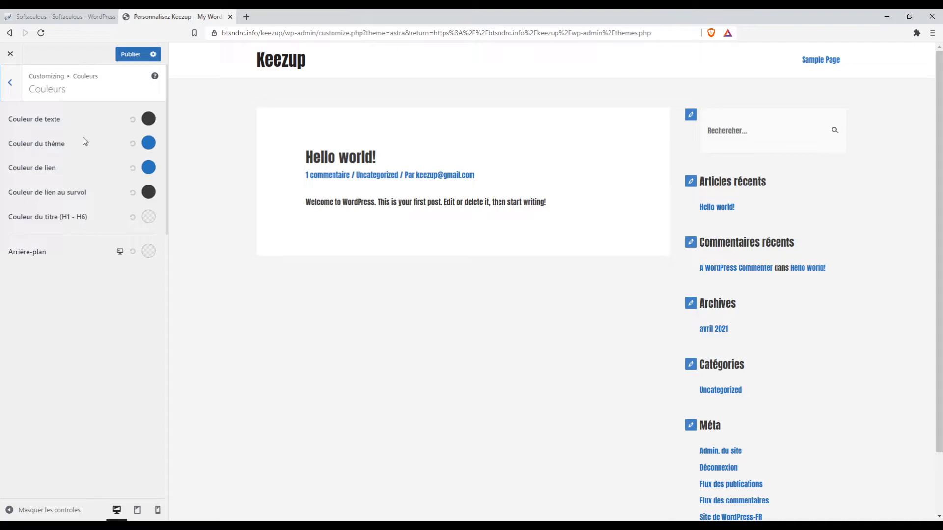
left_click(147, 146)
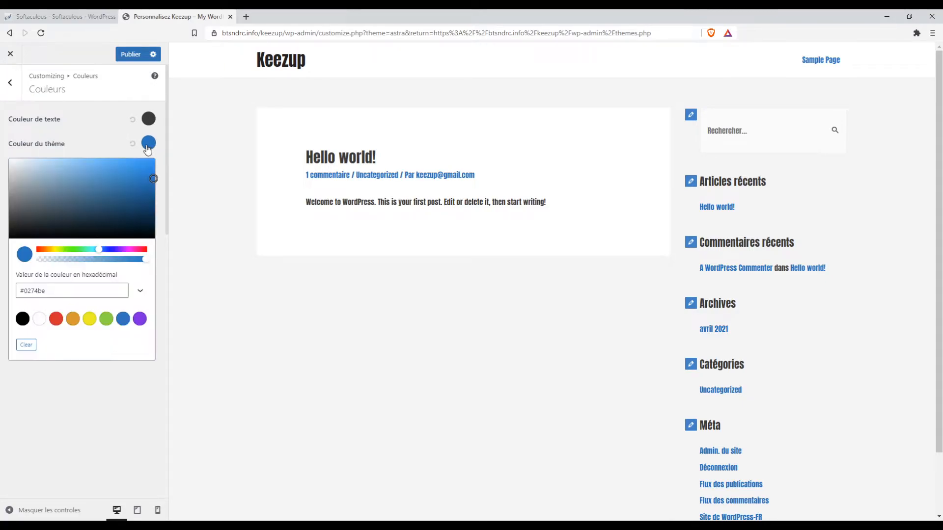
left_click(132, 170)
mouse_move(155, 158)
left_mouse_down()
mouse_move(105, 171)
mouse_move(102, 158)
left_mouse_up()
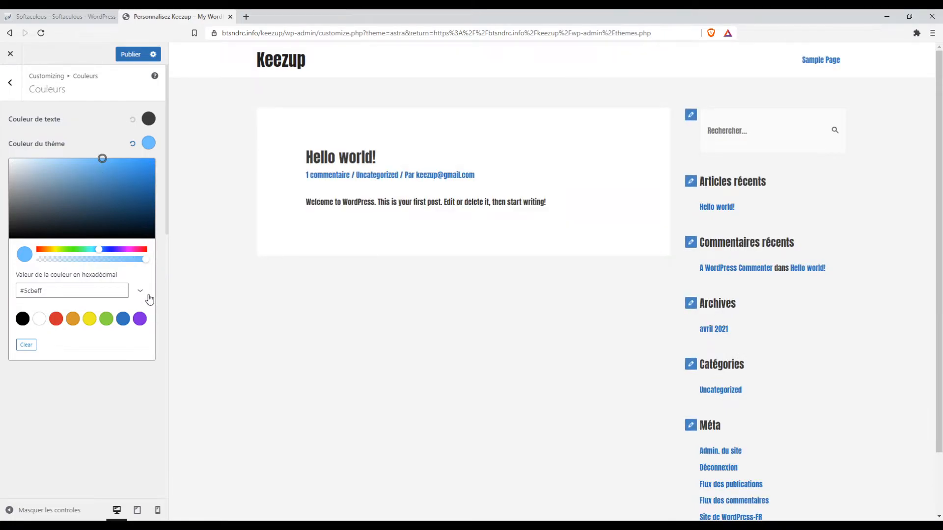
left_click_drag(99, 251, 77, 253)
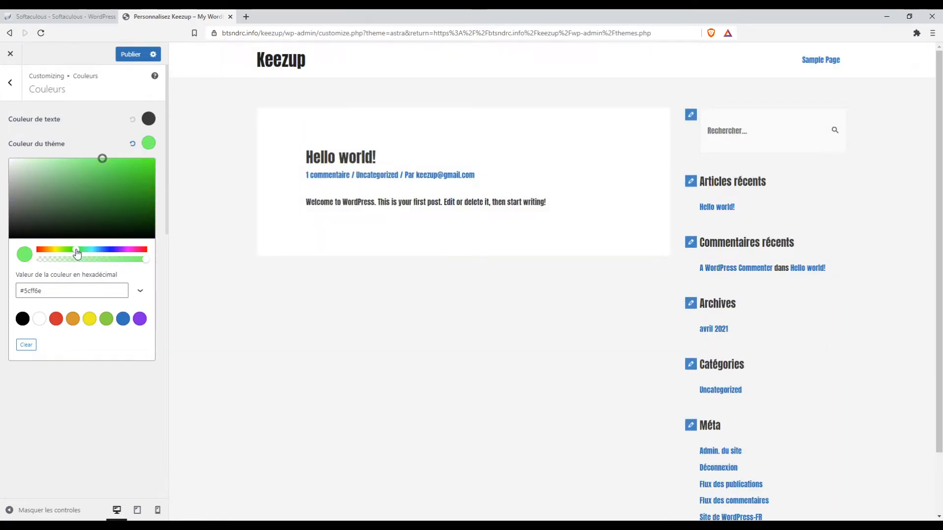
left_click(90, 131)
scroll(216, 233, "down", 1)
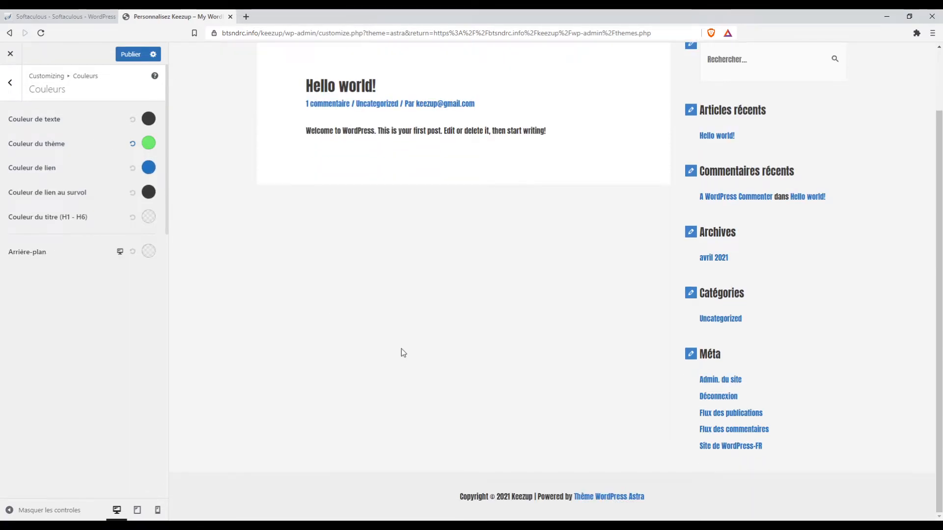
scroll(365, 334, "up", 1)
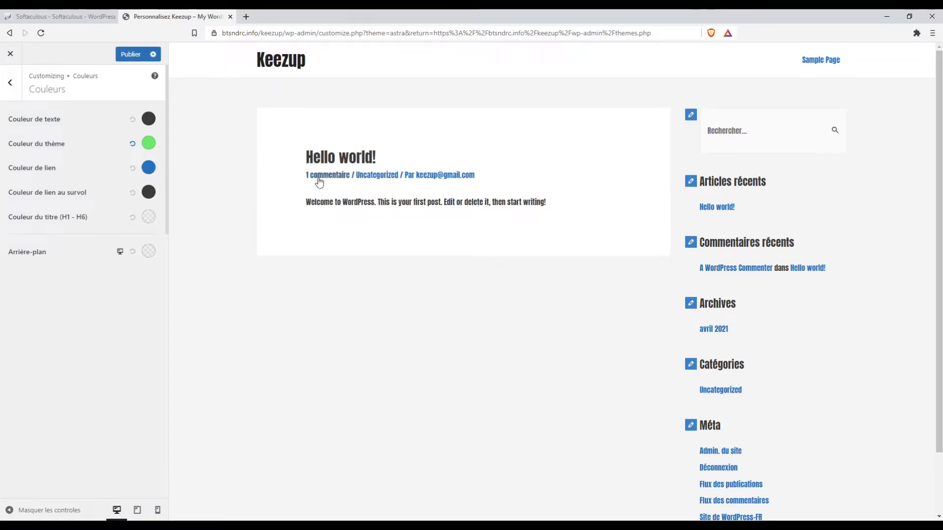
Step: Change the link colour (Couleur de lien) to green #02c00d
left_click(148, 168)
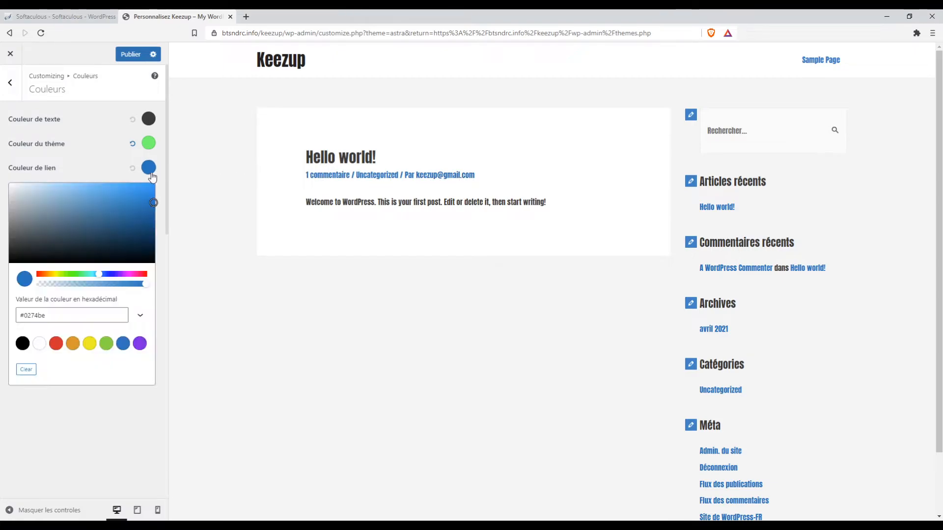
left_click_drag(104, 273, 76, 279)
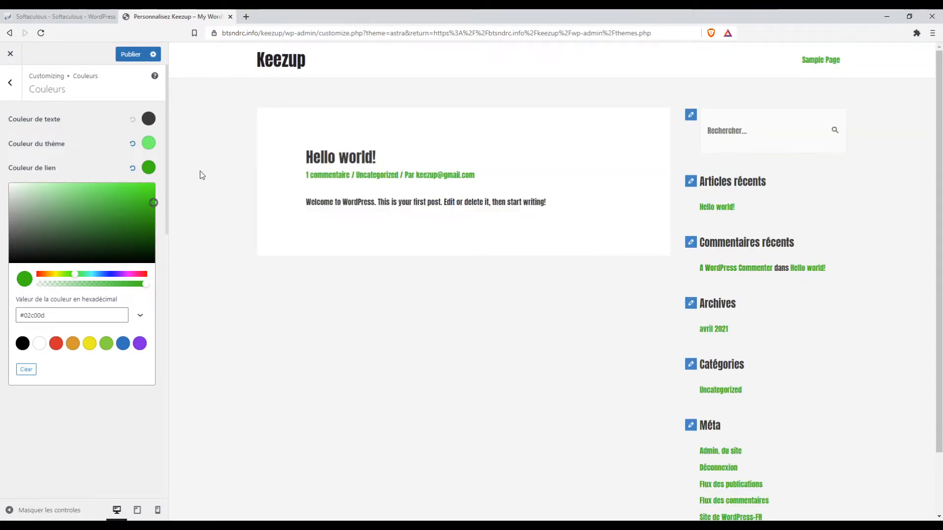
left_click(101, 157)
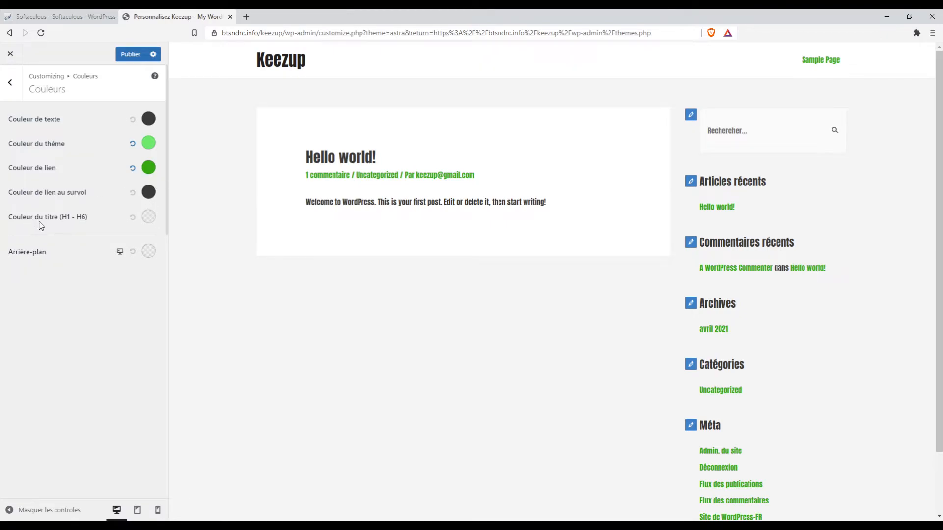
Step: Set the H1–H6 heading colour to white
left_click(148, 217)
left_click_drag(120, 269, 155, 234)
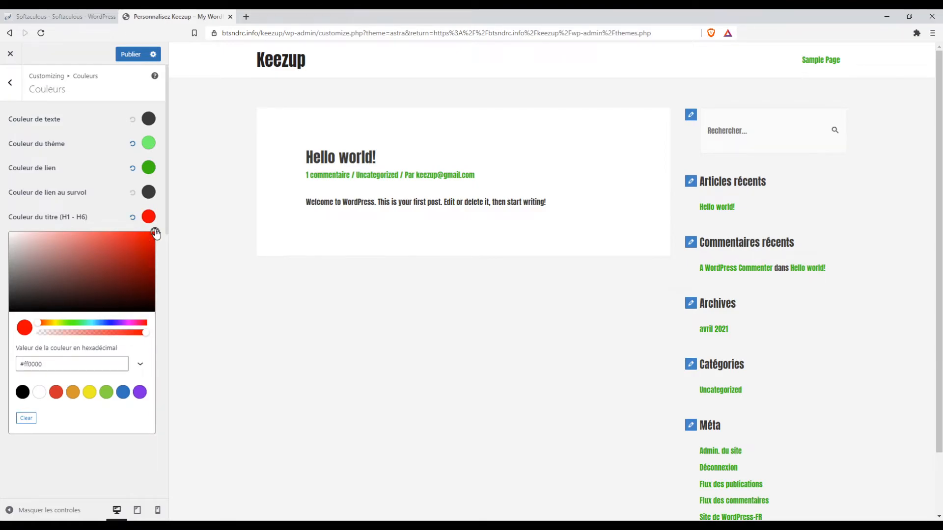
mouse_move(156, 234)
left_mouse_down()
mouse_move(75, 249)
mouse_move(9, 232)
left_mouse_up()
left_click(35, 218)
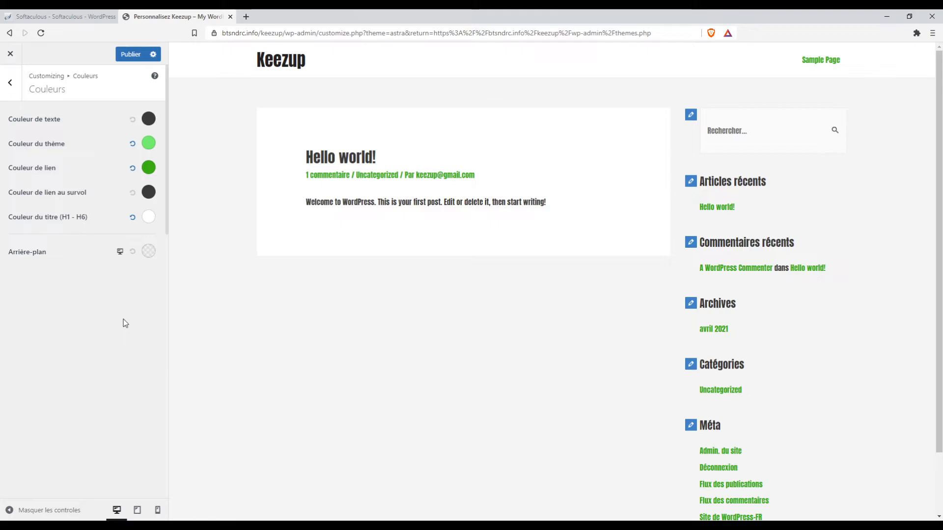
Step: Set the H1–H6 heading colour to light pink #ffd7d7 and reduce its opacity to fully transparent
left_click(146, 219)
left_click_drag(30, 246, 32, 219)
left_click(149, 217)
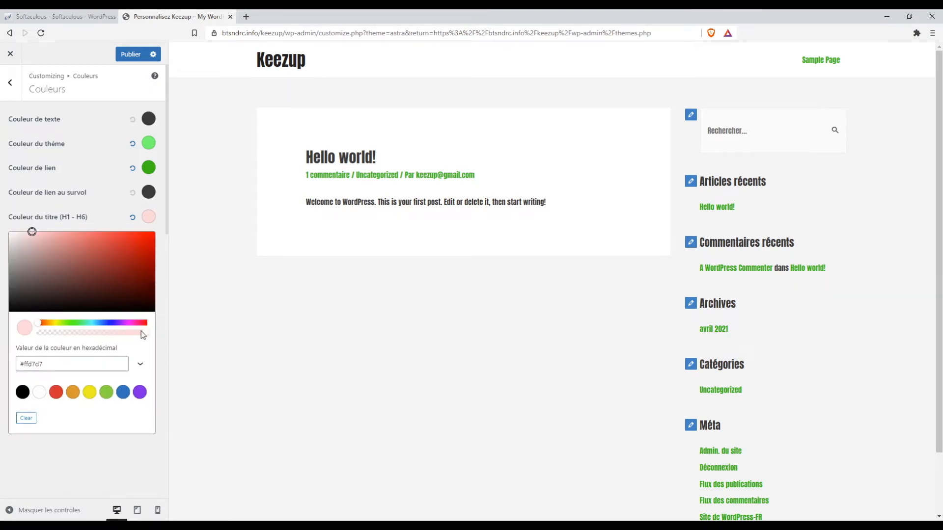
left_click_drag(108, 334, 34, 336)
left_click(128, 462)
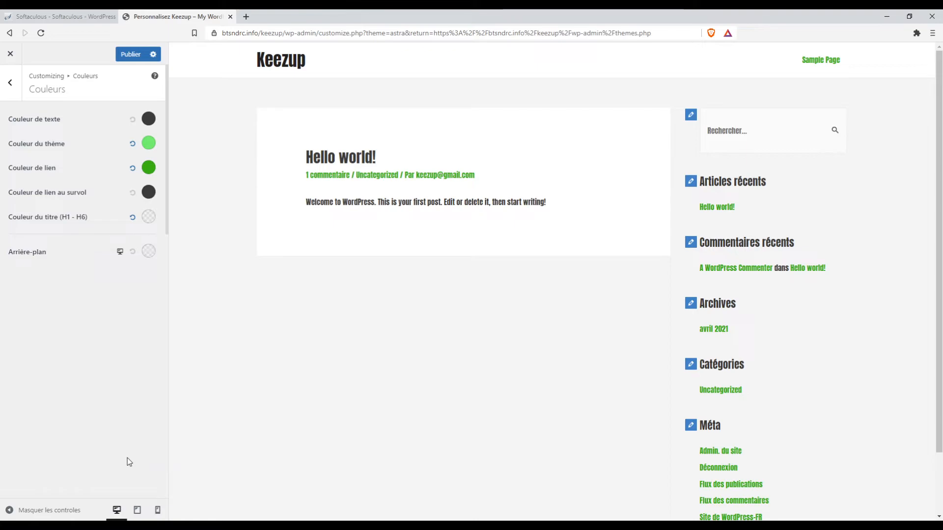
Step: Set the site background (Arrière-plan) to a light grey colour and return to the Global settings
left_click(149, 251)
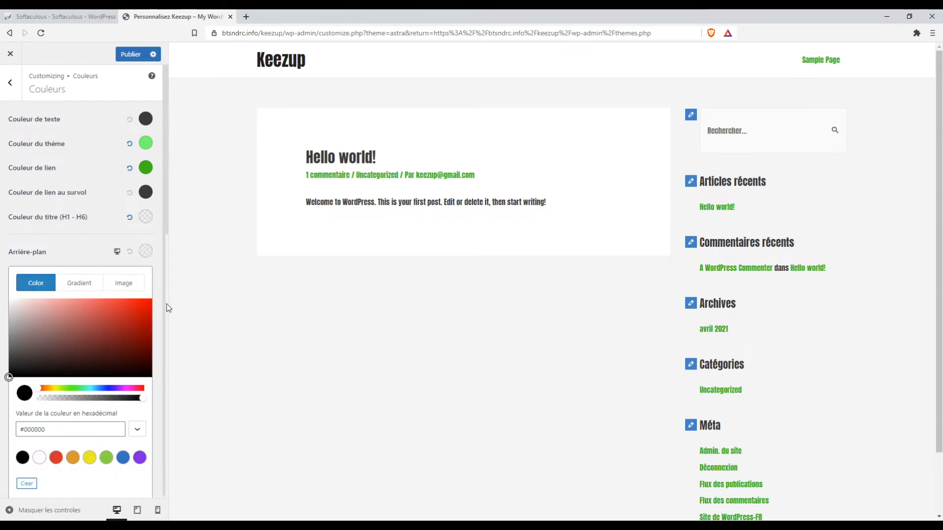
left_click(120, 316)
left_click_drag(140, 314, 9, 305)
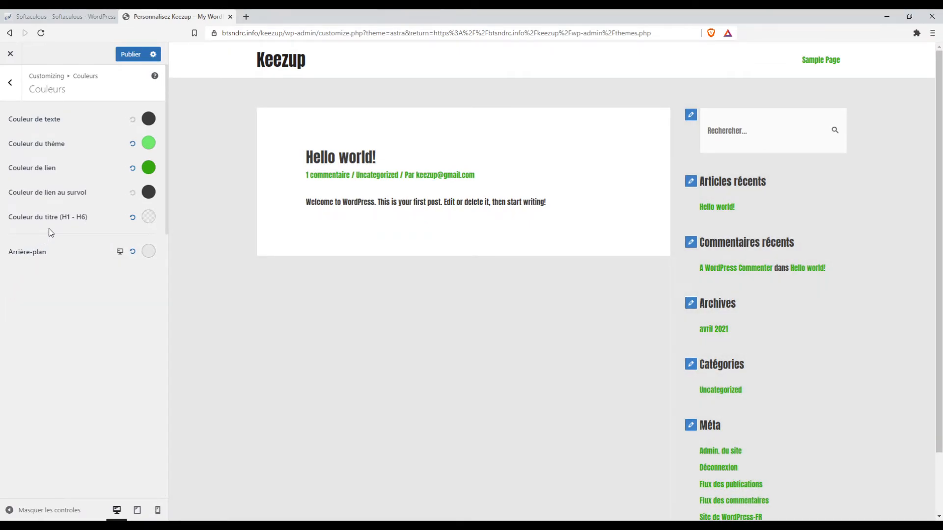
left_click(11, 83)
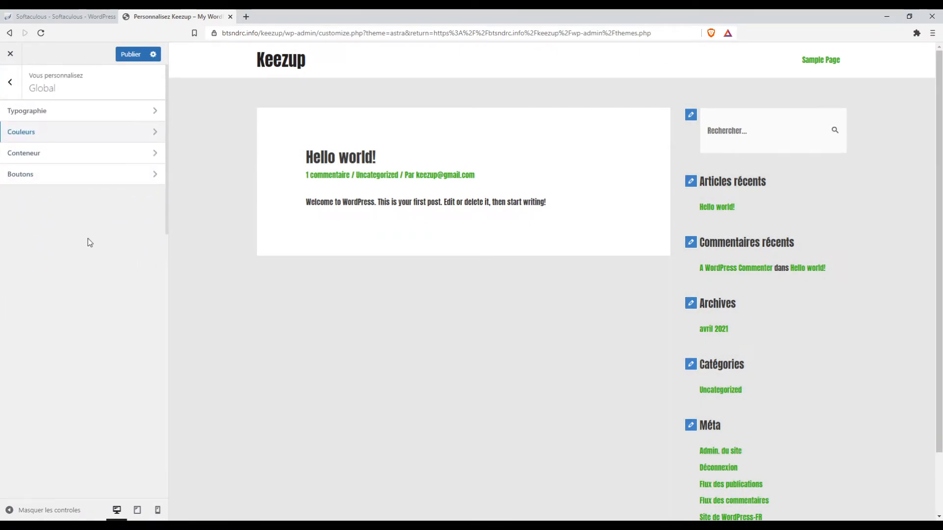
Step: Set the global container width (Largeur de conteneur) to 1322 px
left_click(139, 159)
left_click_drag(59, 145, 44, 144)
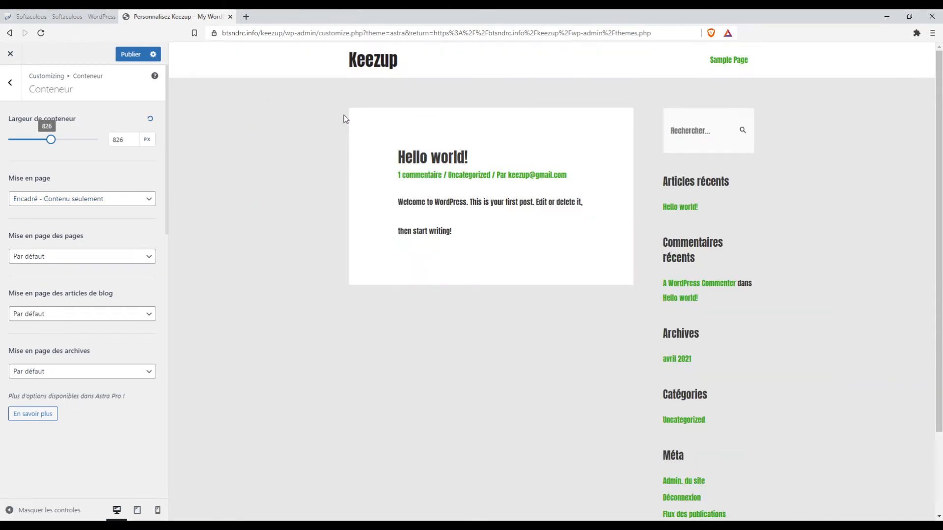
left_click_drag(51, 140, 72, 148)
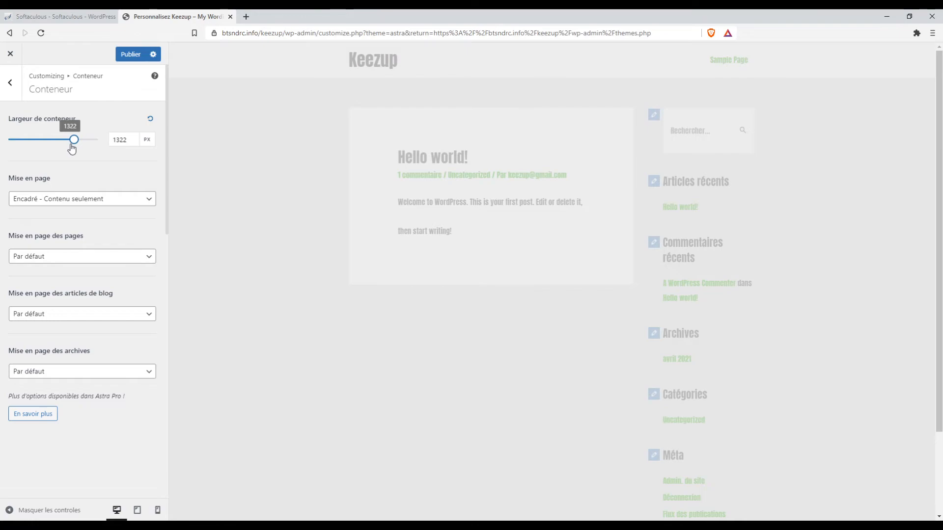
left_click(11, 84)
Step: View the global button settings and return to the customizer's main list of sections
left_click(72, 181)
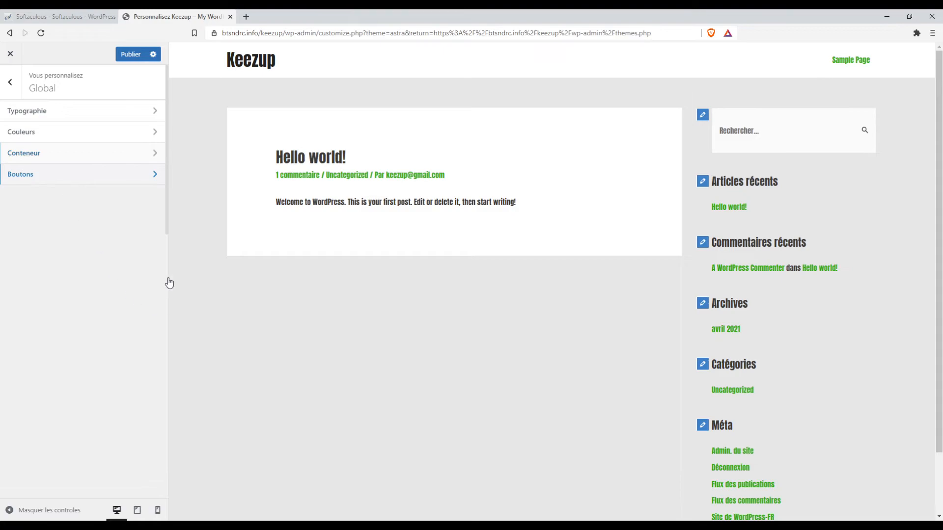
left_click(12, 86)
left_click(10, 85)
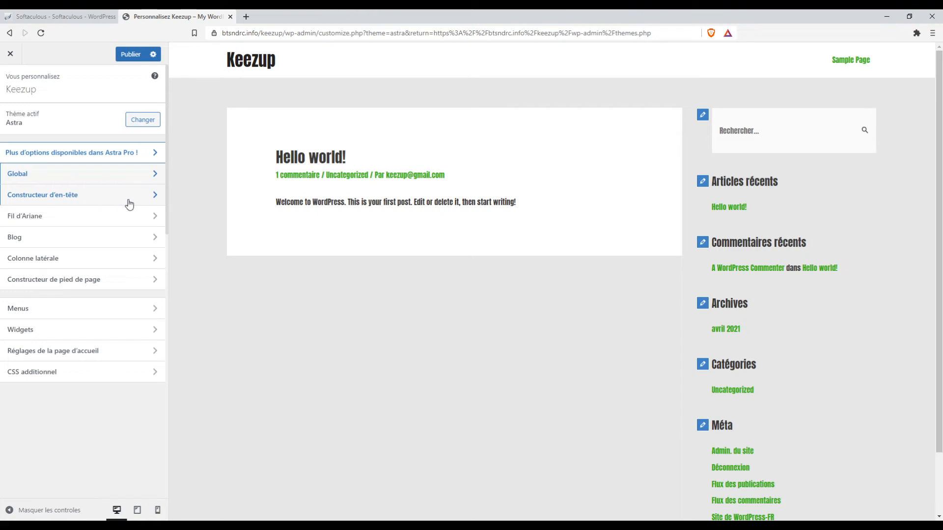
Step: Open the header builder's Logo settings, view the logo selection dialog and close it without choosing an image
left_click(154, 204)
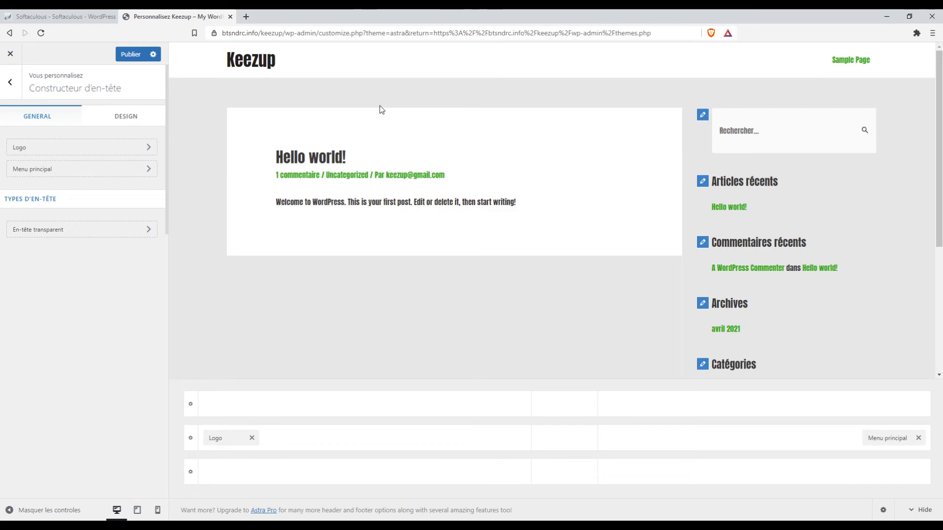
left_click(150, 153)
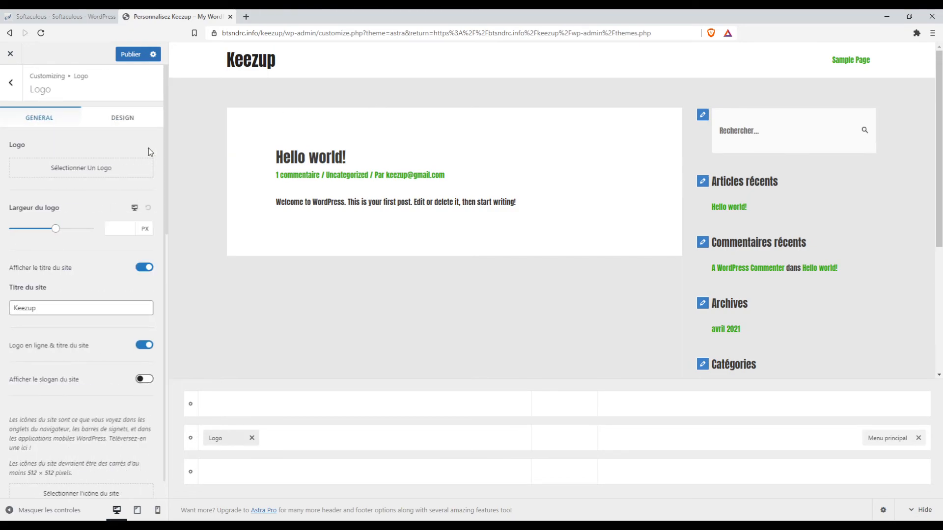
left_click(83, 169)
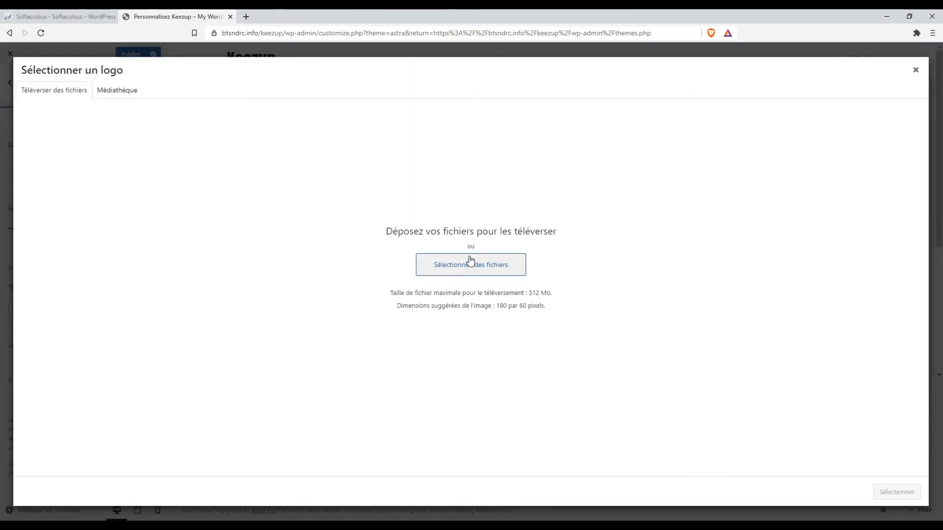
left_click(914, 72)
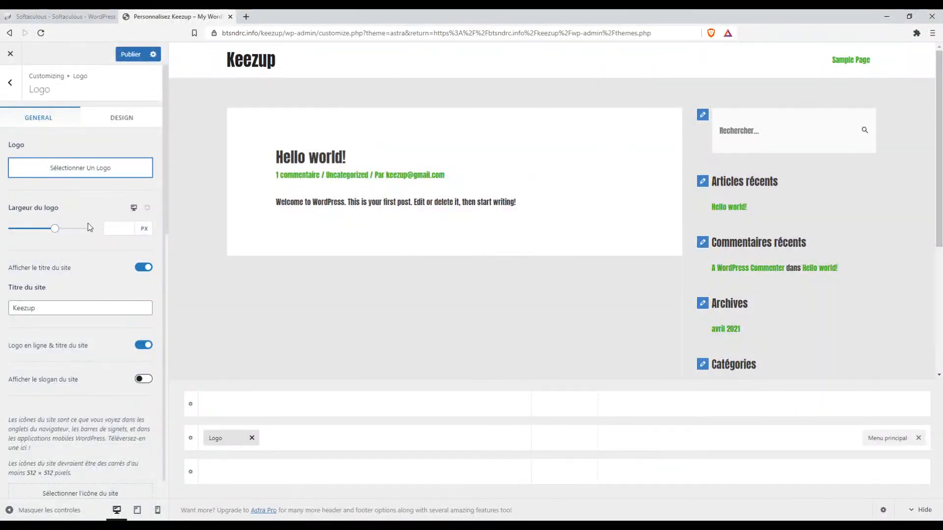
Step: Set the header logo width (Largeur du logo) to 390 px and return to the customizer's main list of sections
left_click_drag(55, 231, 74, 229)
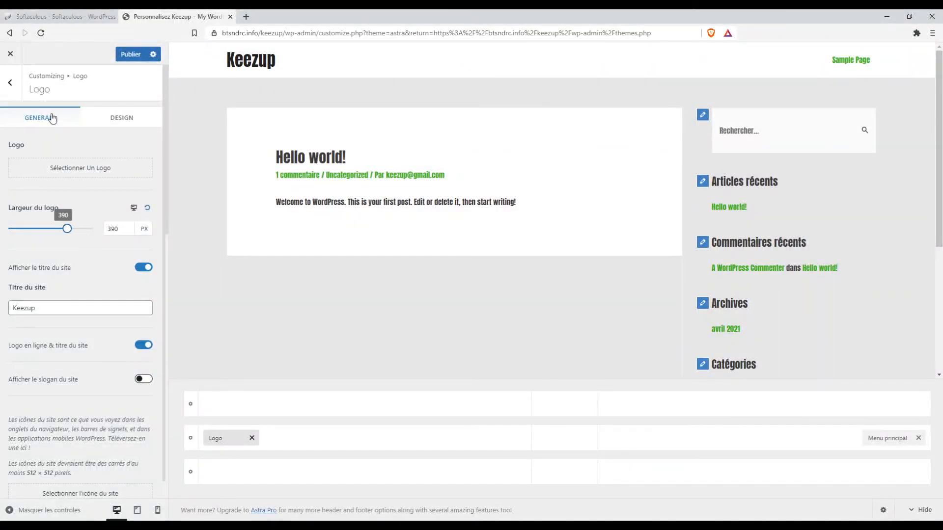
left_click(9, 82)
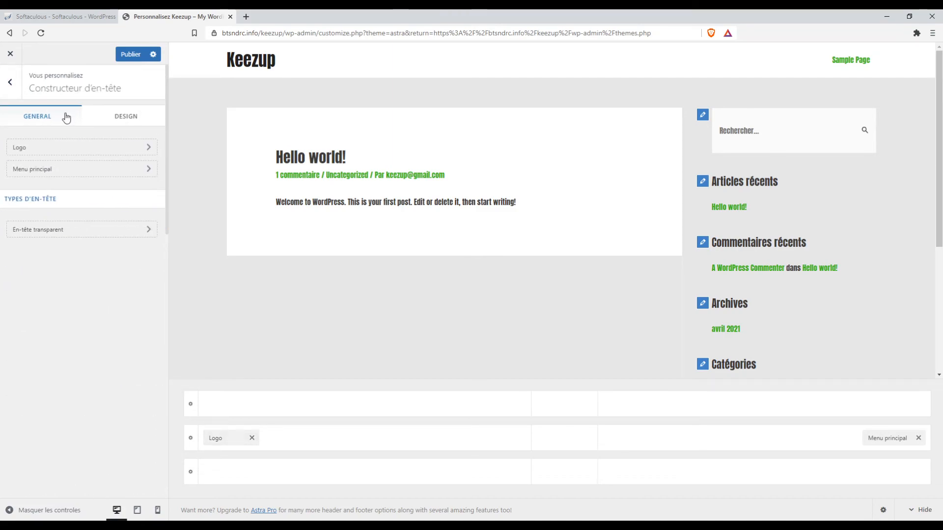
left_click(11, 83)
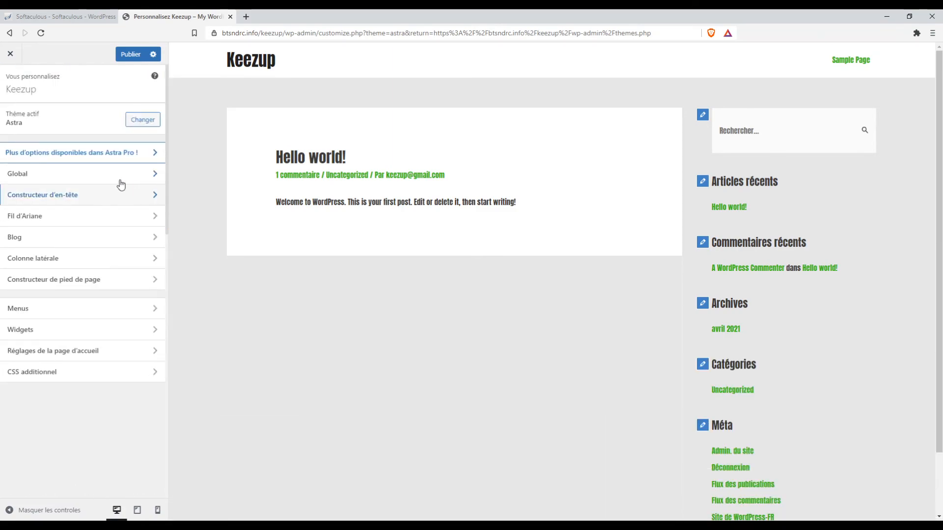